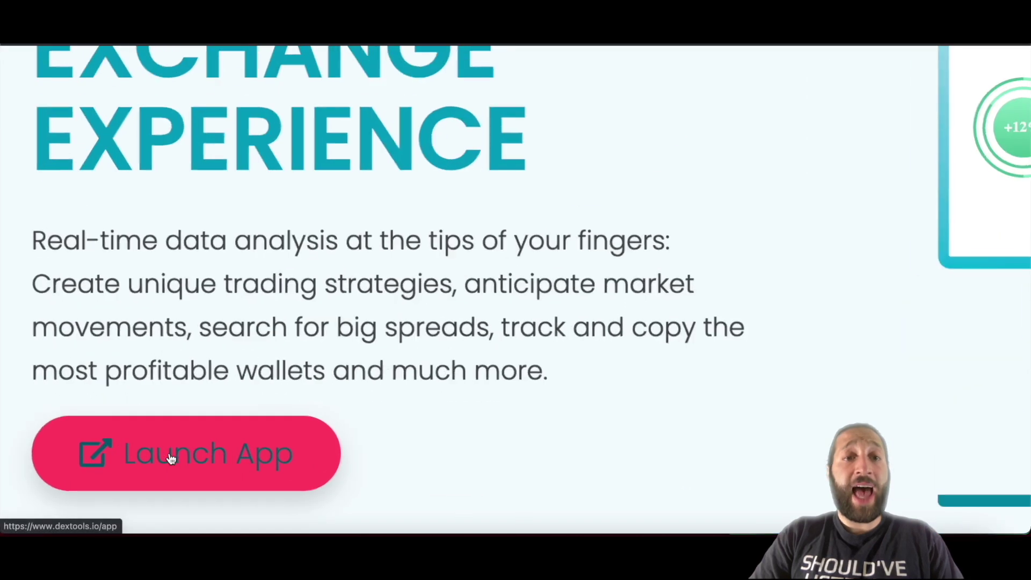
# Launch the DEXTools trading app and open the WETH/DEXT pair page
pyautogui.click(175, 450)
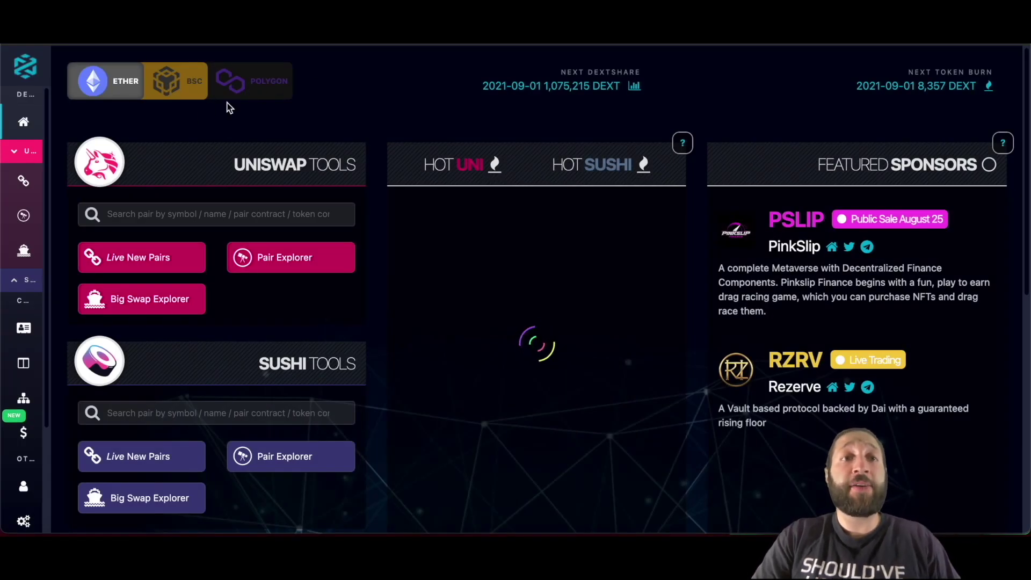
pyautogui.moveTo(80, 322)
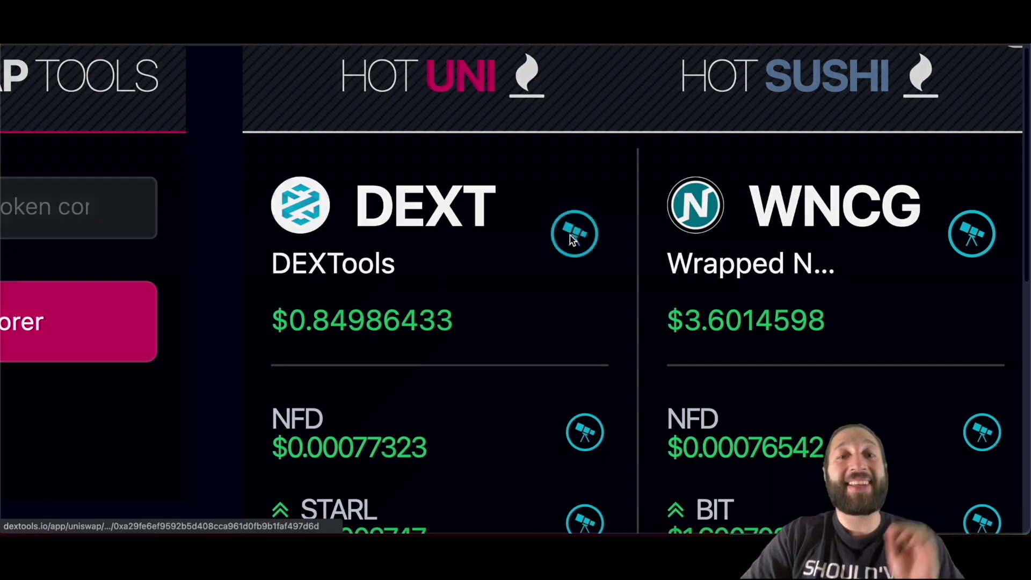
pyautogui.click(570, 237)
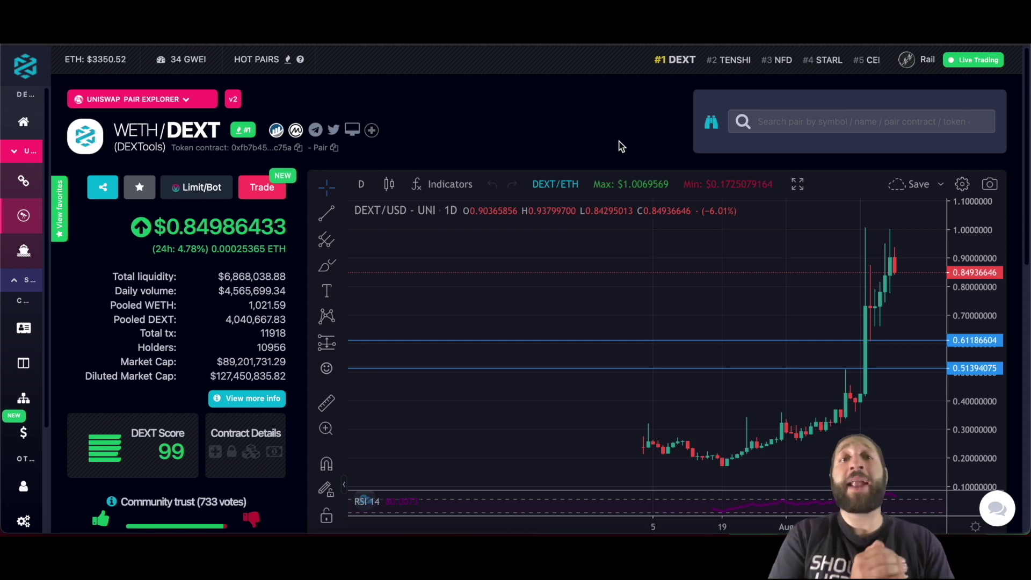
# Preview the WETH/DEXT swap panel, then return to the pair's token statistics
pyautogui.click(275, 192)
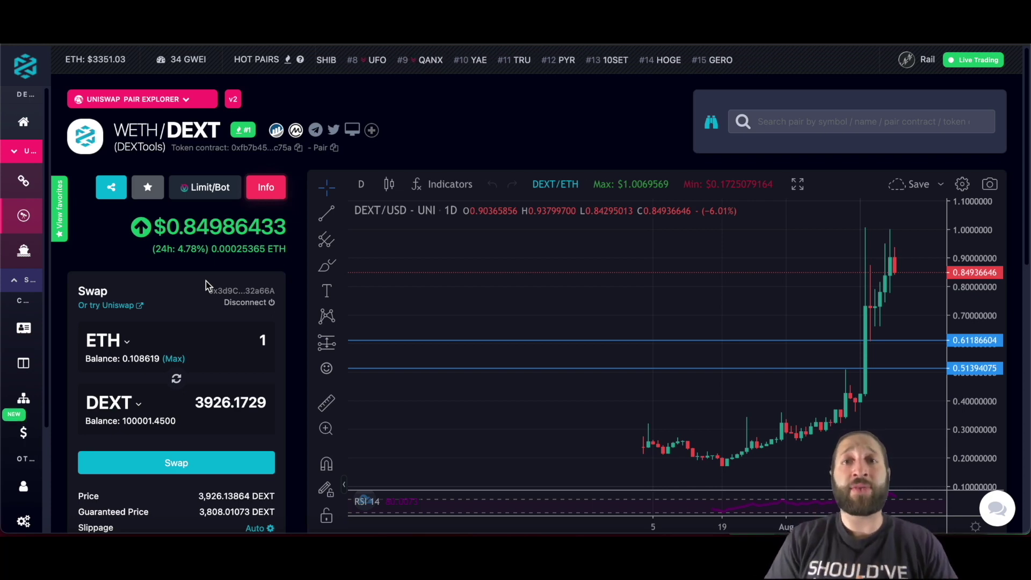
pyautogui.click(265, 188)
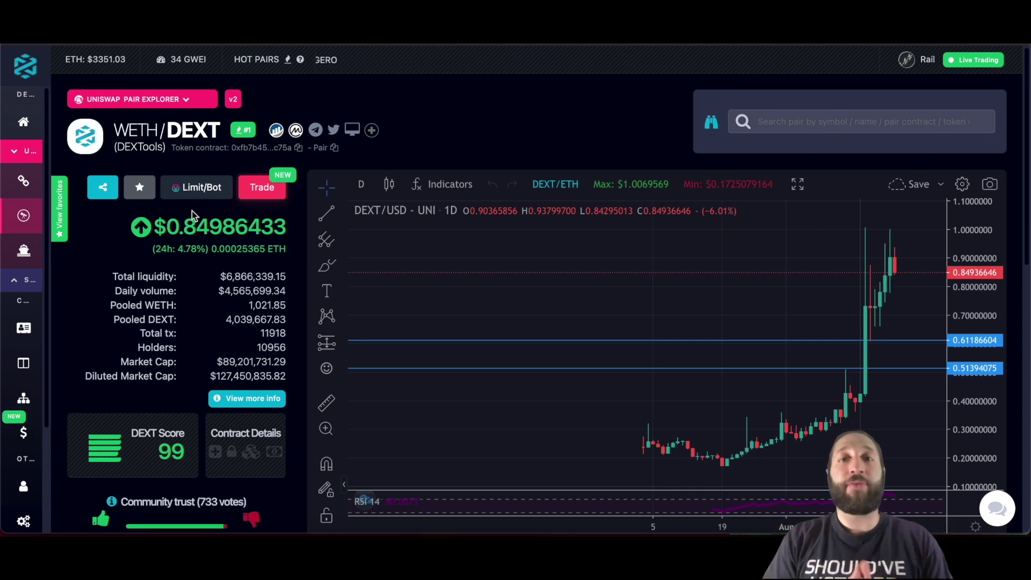
pyautogui.click(205, 185)
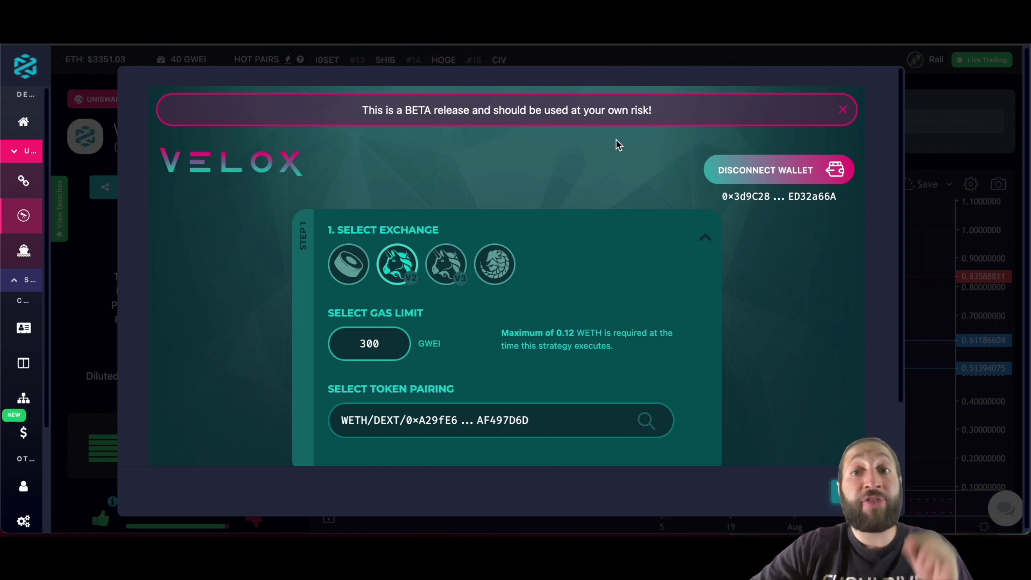
# Dismiss the Velox BETA warning and look over the strategy builder steps
pyautogui.click(842, 110)
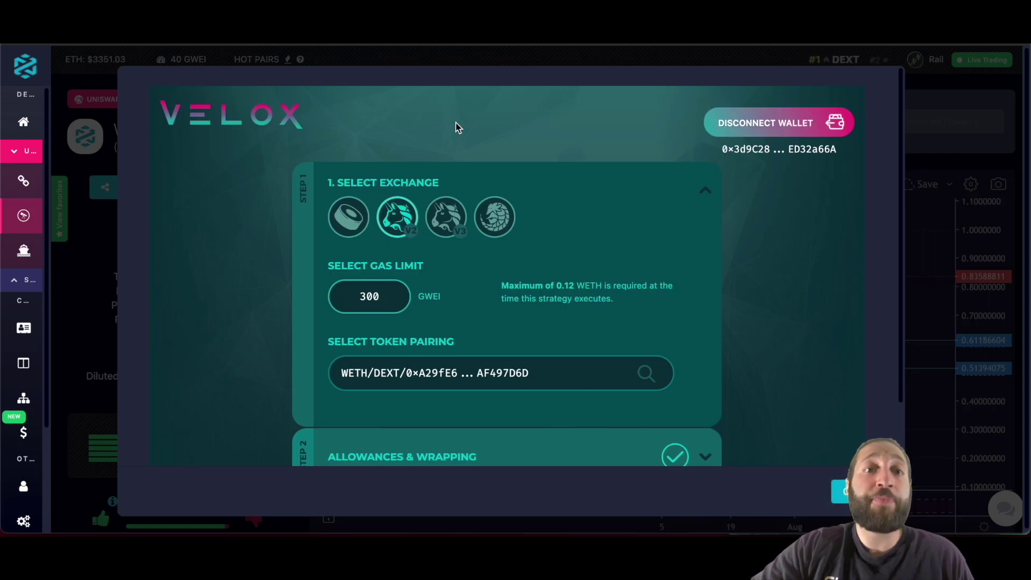
pyautogui.scroll(-1, 299, 215)
pyautogui.scroll(-1, 300, 215)
pyautogui.scroll(-1, 300, 215)
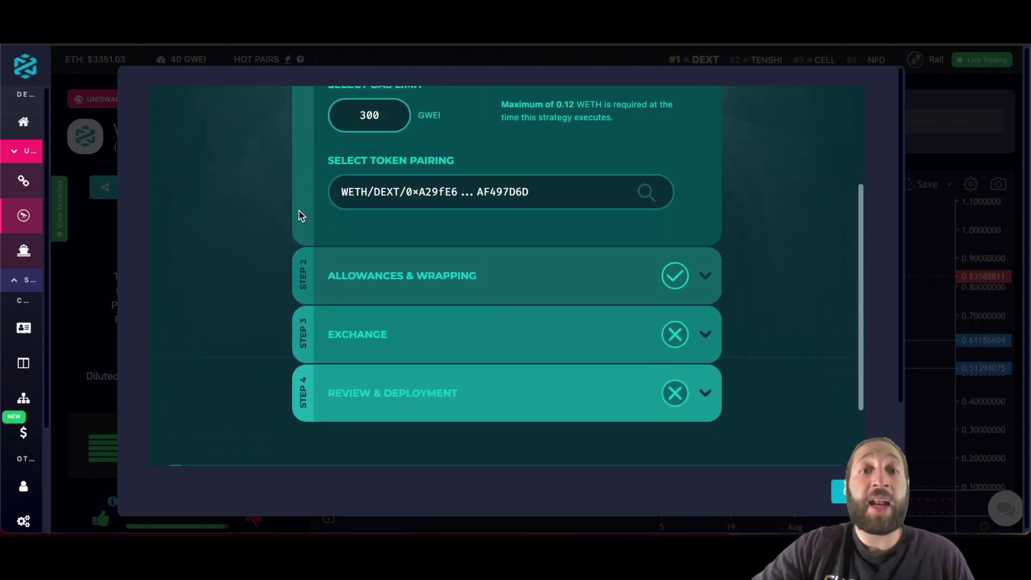
pyautogui.scroll(2, 300, 215)
pyautogui.scroll(1, 300, 215)
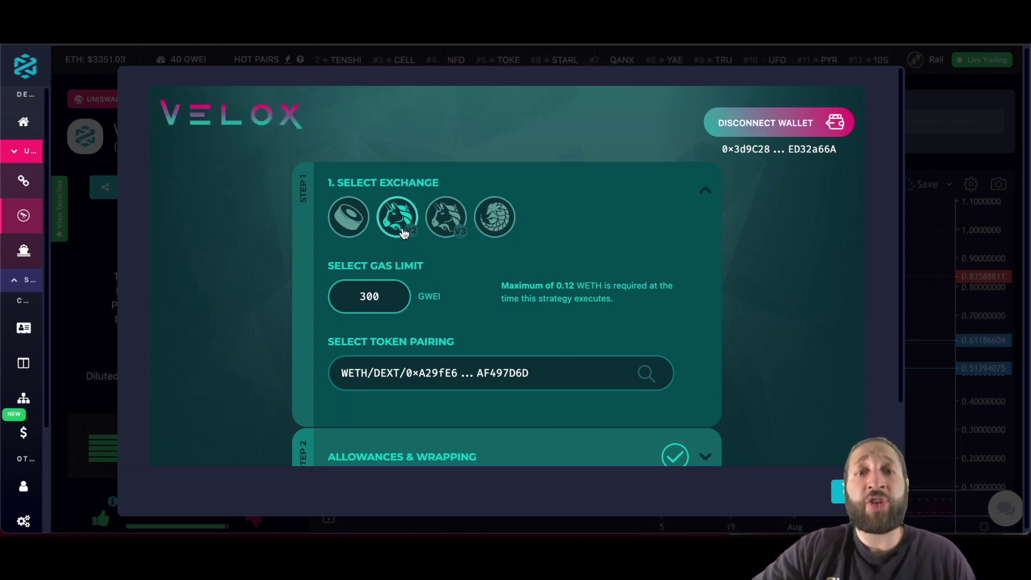
pyautogui.scroll(-1, 398, 299)
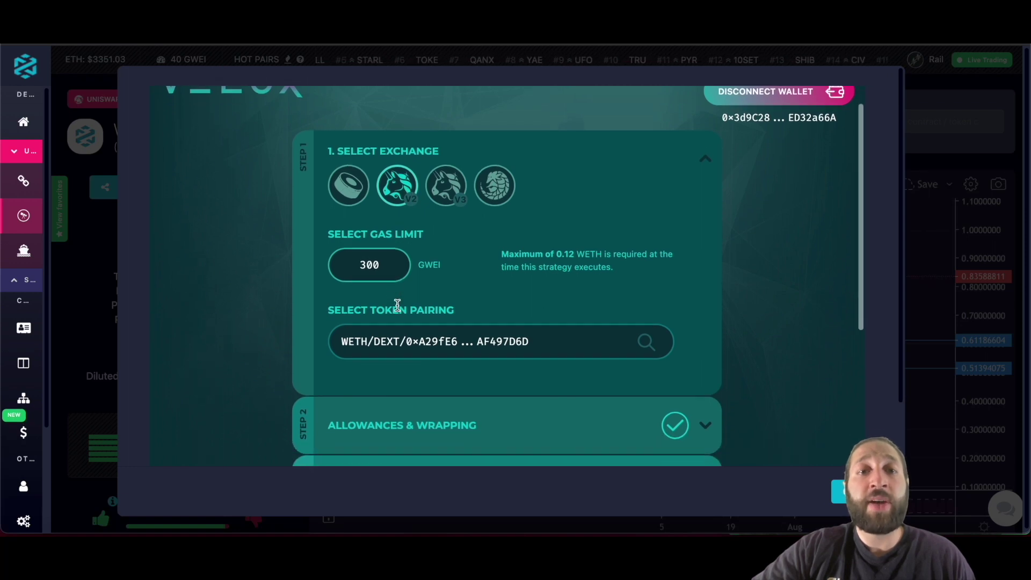
pyautogui.click(394, 235)
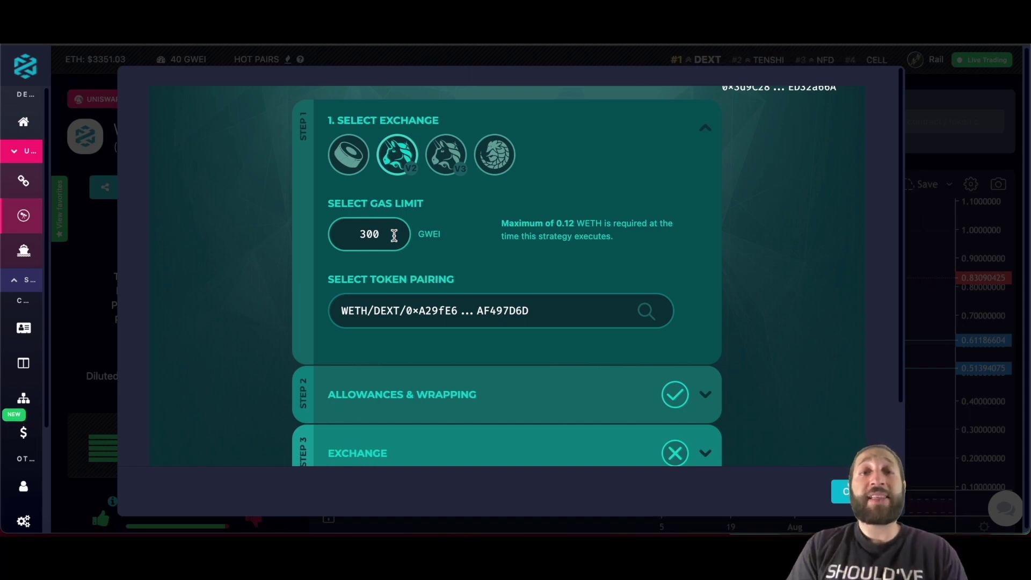
# Lower the strategy gas limit from 300 to 50 GWEI
pyautogui.doubleClick(394, 235)
pyautogui.press('BackSpace')
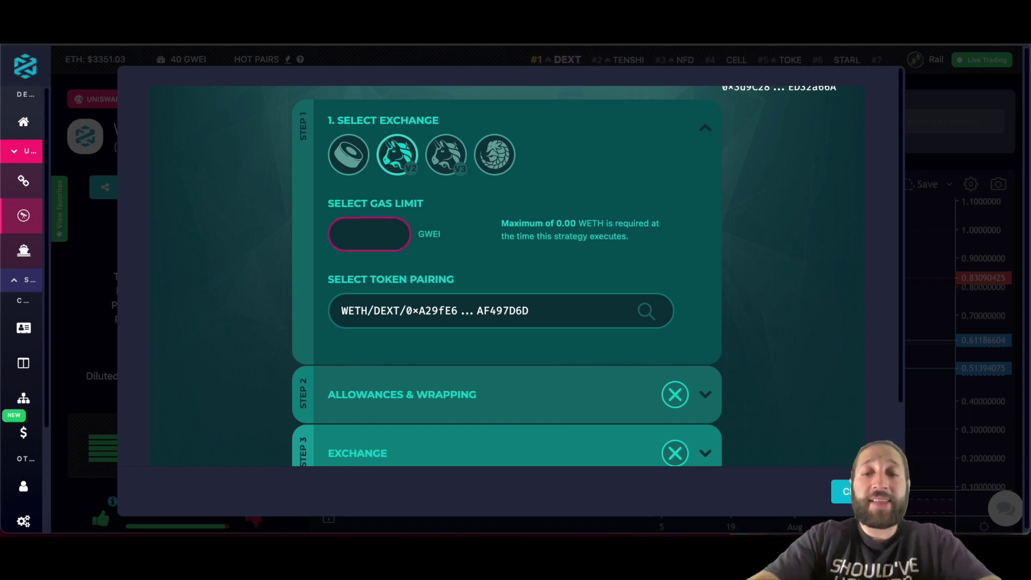
pyautogui.write('50')
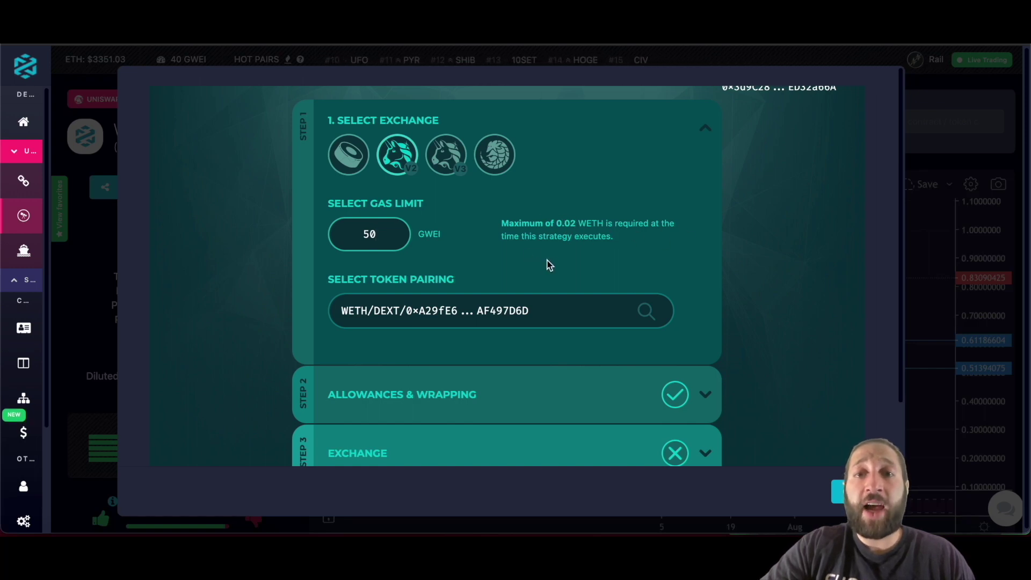
# Review the Velox steps and expand the allowances and wrapping step
pyautogui.scroll(-1, 558, 264)
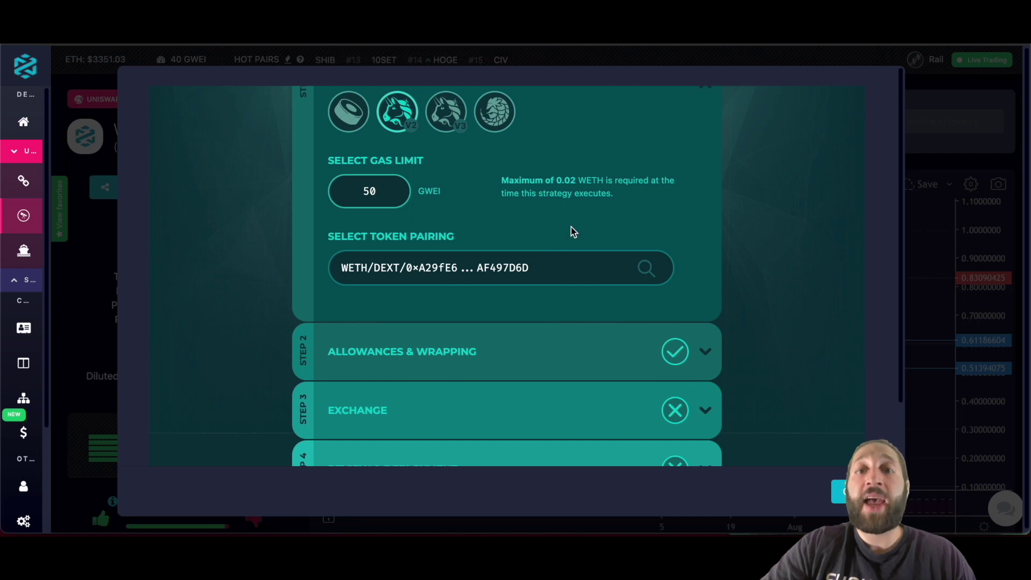
pyautogui.scroll(-2, 571, 227)
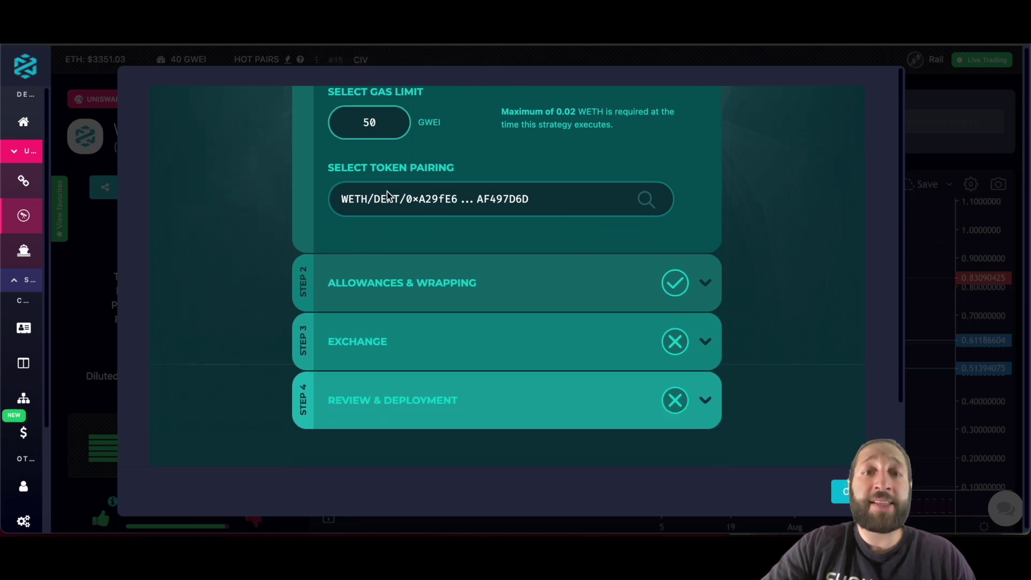
pyautogui.scroll(3, 452, 208)
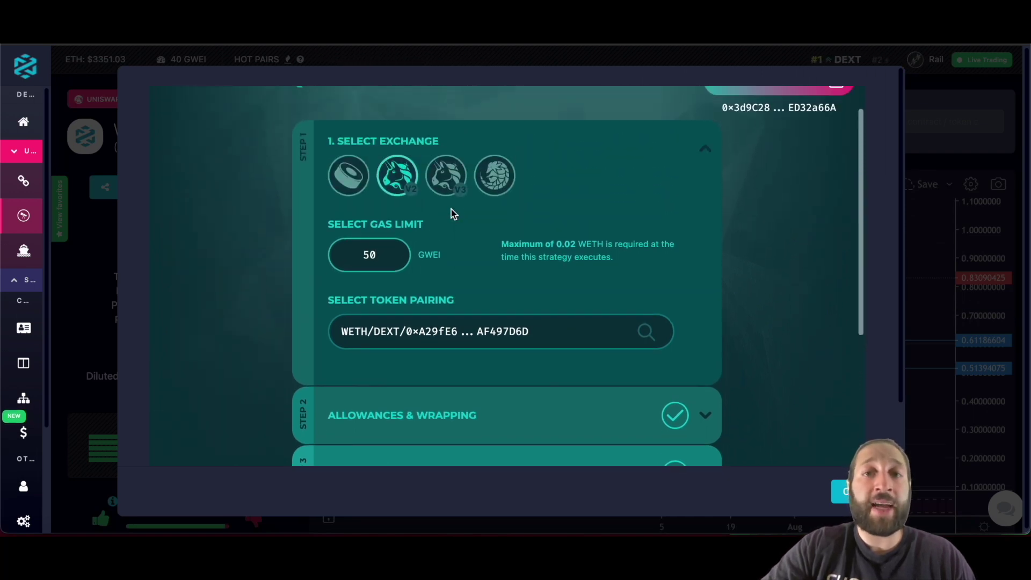
pyautogui.click(354, 412)
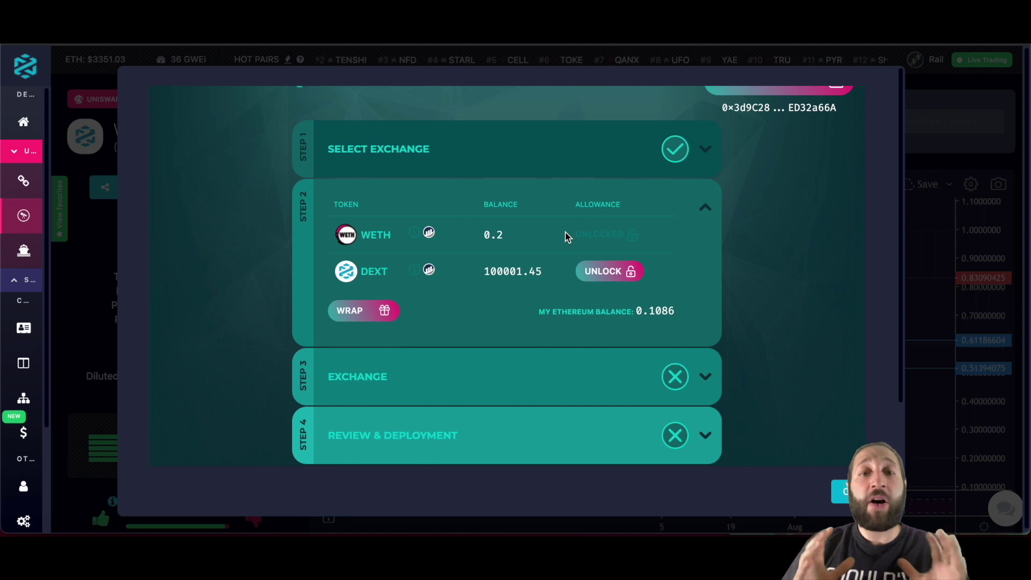
# Reverse the exchange pair to buy DEXT with WETH, spending 0.1 WETH
pyautogui.click(493, 368)
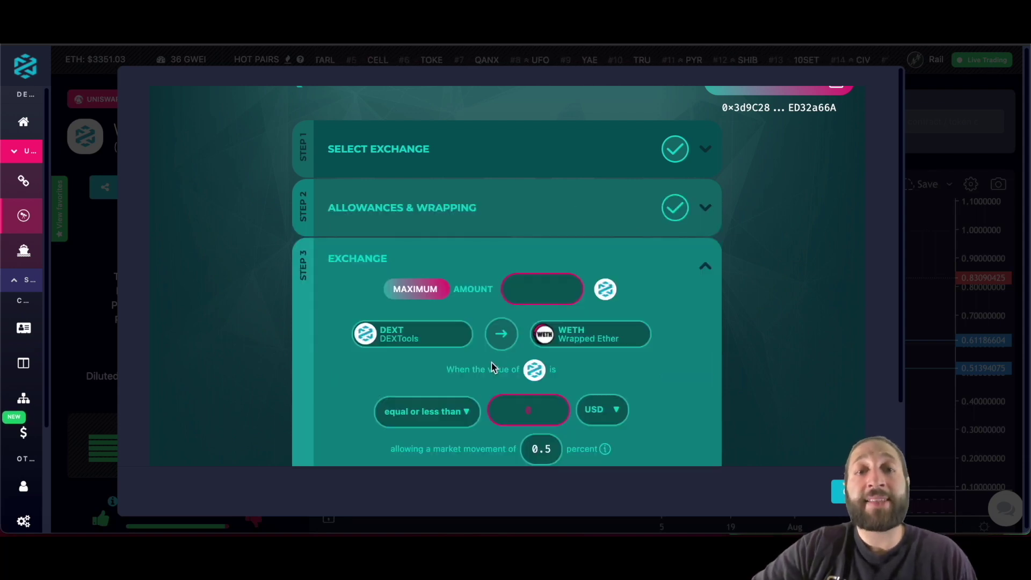
pyautogui.scroll(-3, 505, 263)
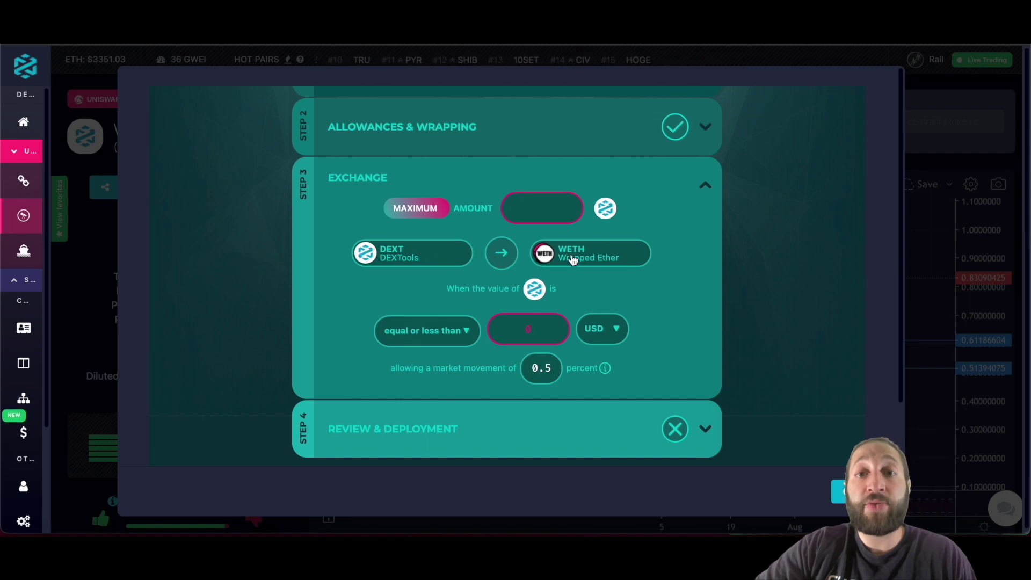
pyautogui.click(501, 253)
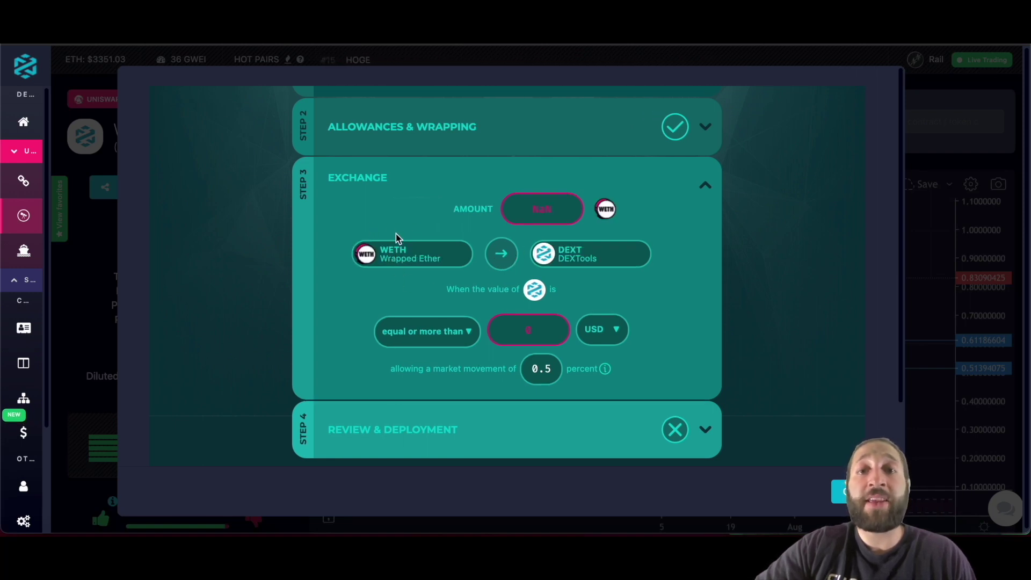
pyautogui.doubleClick(566, 211)
pyautogui.write('0.')
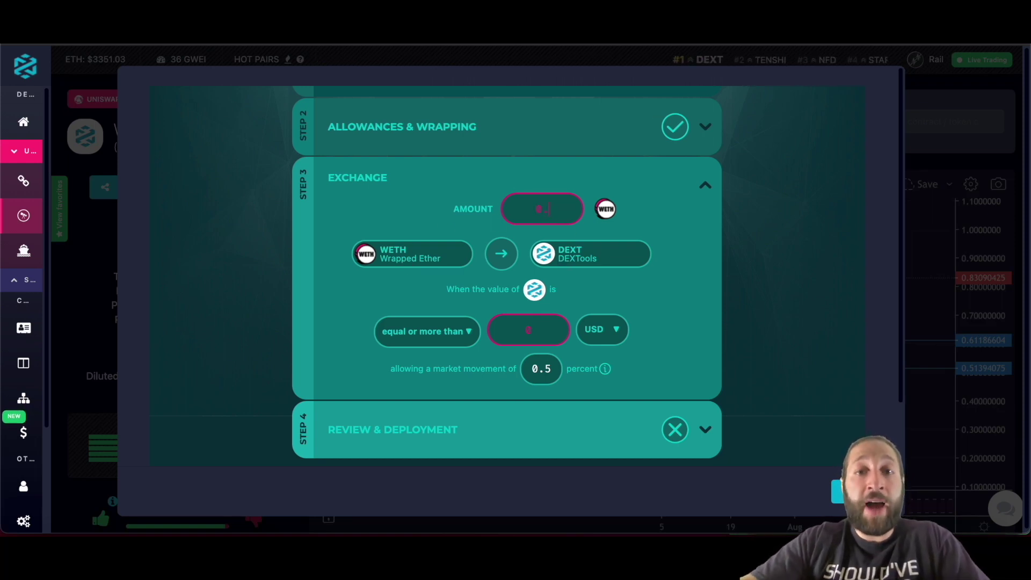
pyautogui.write('1')
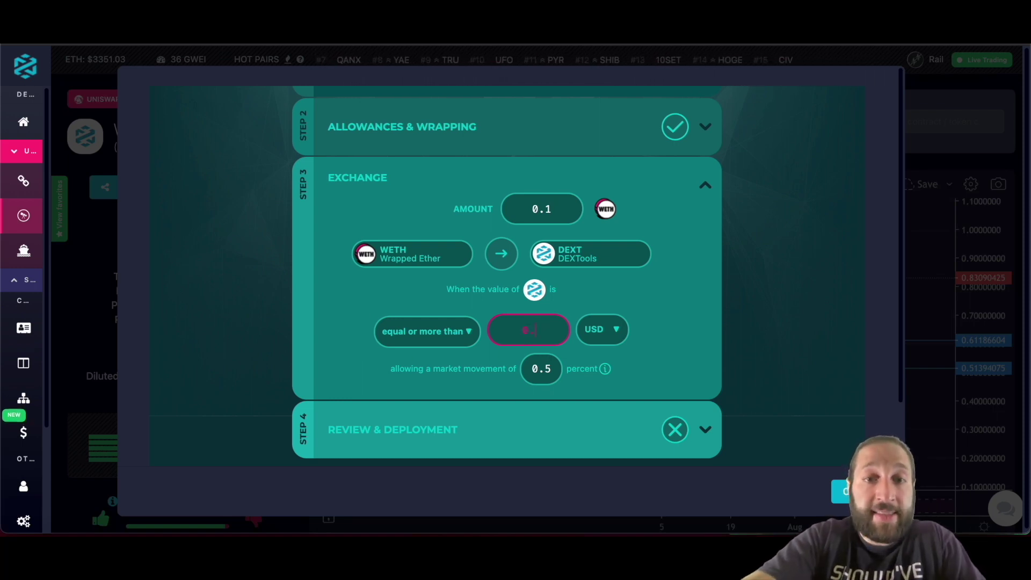
# Trigger the buy when DEXT is equal or less than 0.61 USD
pyautogui.write('61')
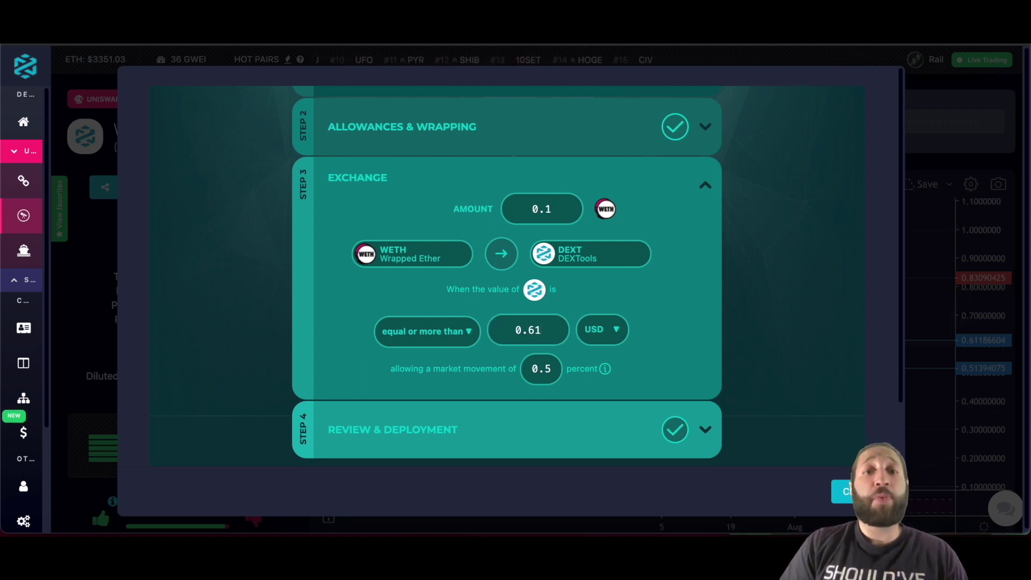
pyautogui.click(433, 337)
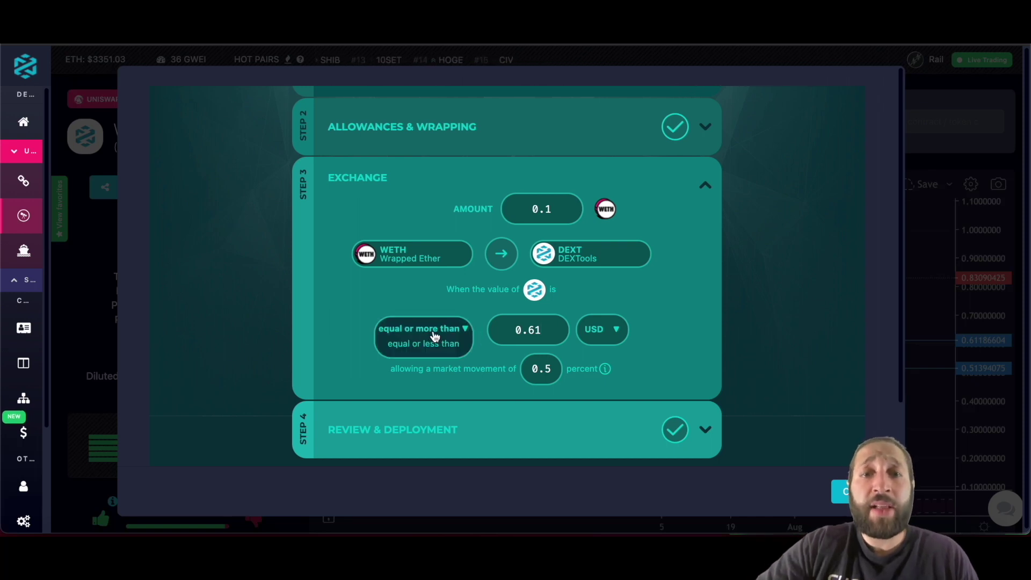
pyautogui.click(443, 348)
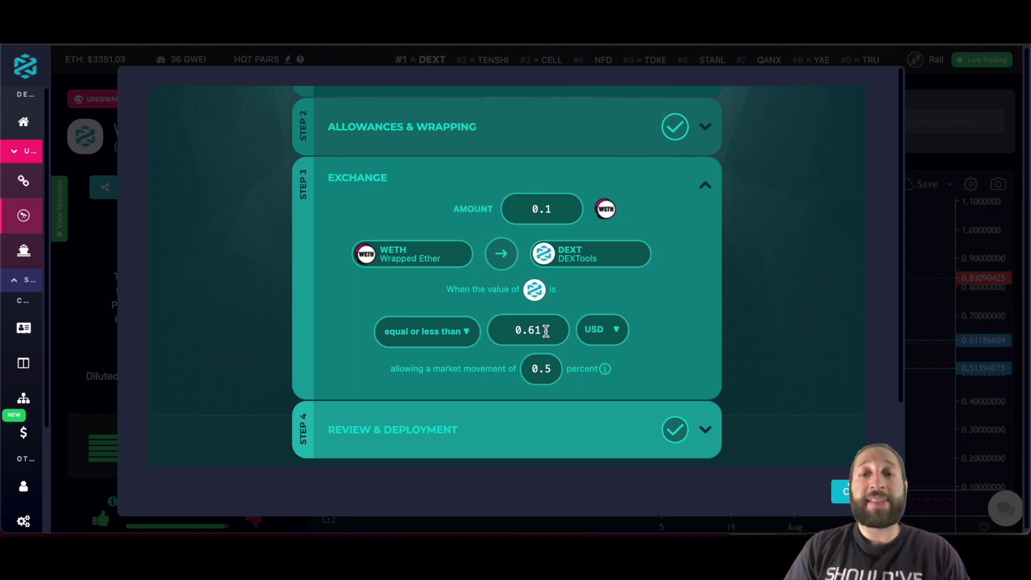
pyautogui.scroll(-1, 613, 331)
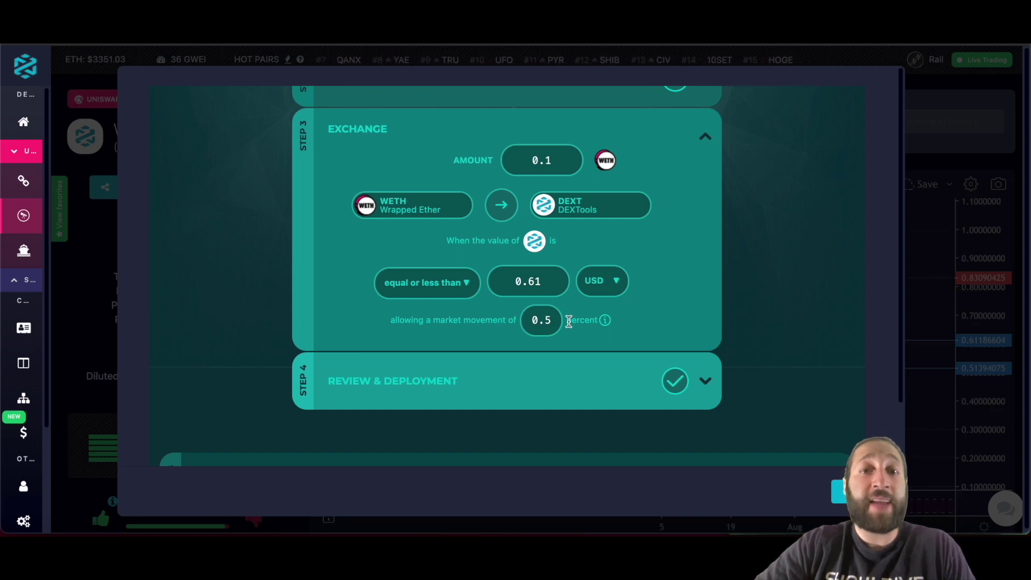
pyautogui.click(554, 375)
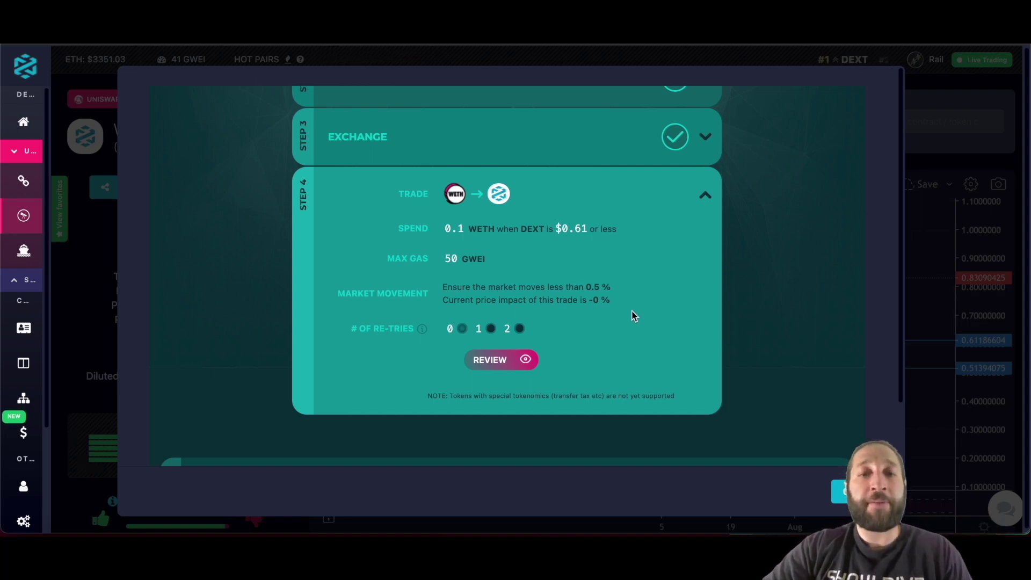
# Set the order's # of Re-tries to 2 and review its details
pyautogui.click(518, 330)
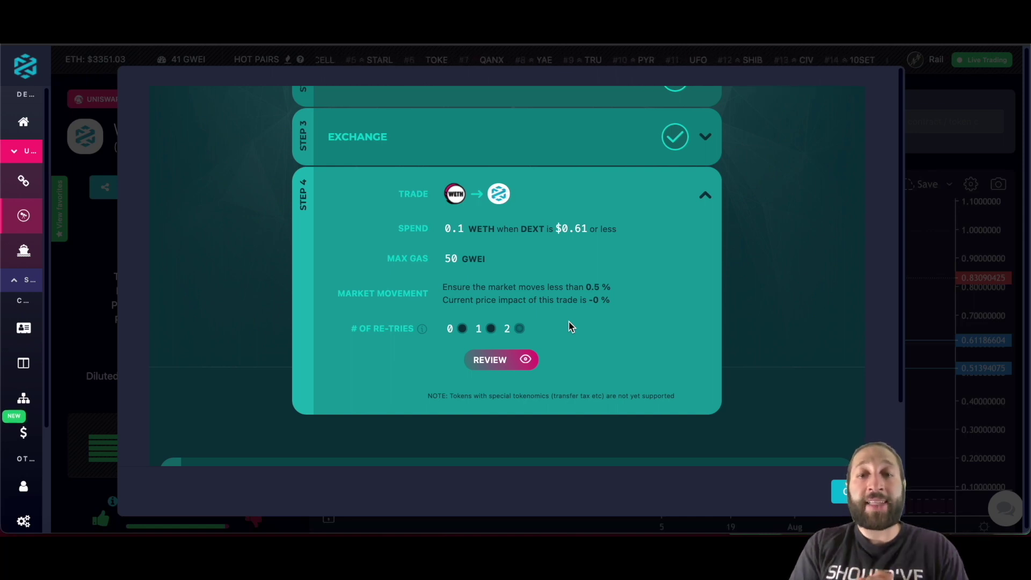
pyautogui.click(497, 360)
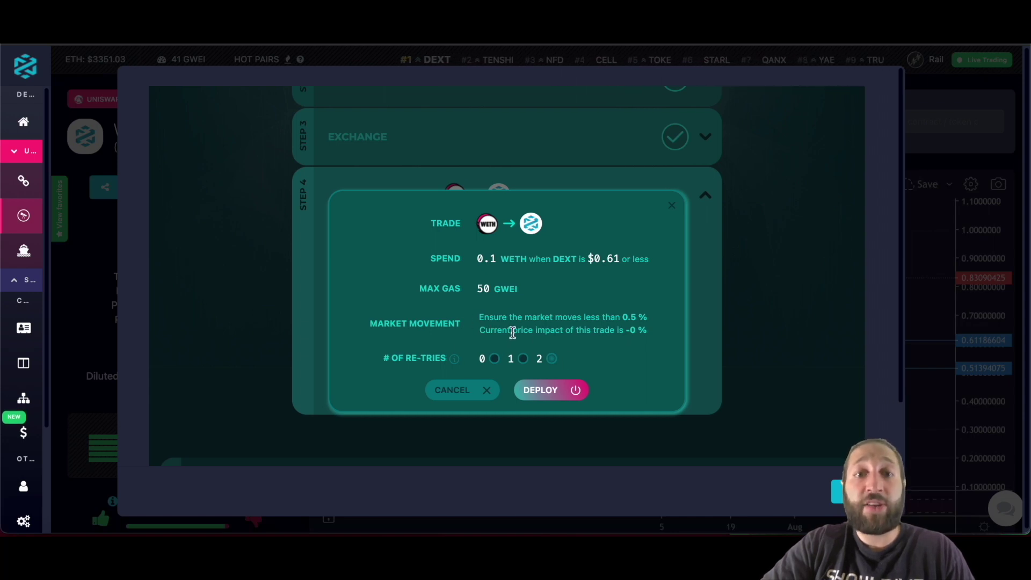
# Deploy the 0.1 WETH-to-DEXT buy order from the confirmation popup
pyautogui.click(553, 390)
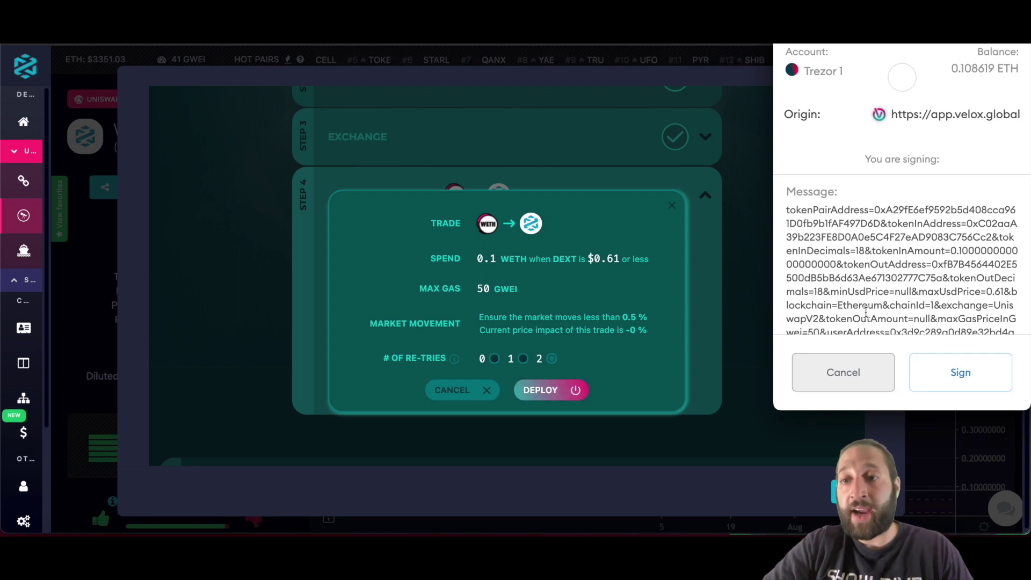
# Sign the order message with the Trezor wallet for this session and view strategies
pyautogui.click(946, 367)
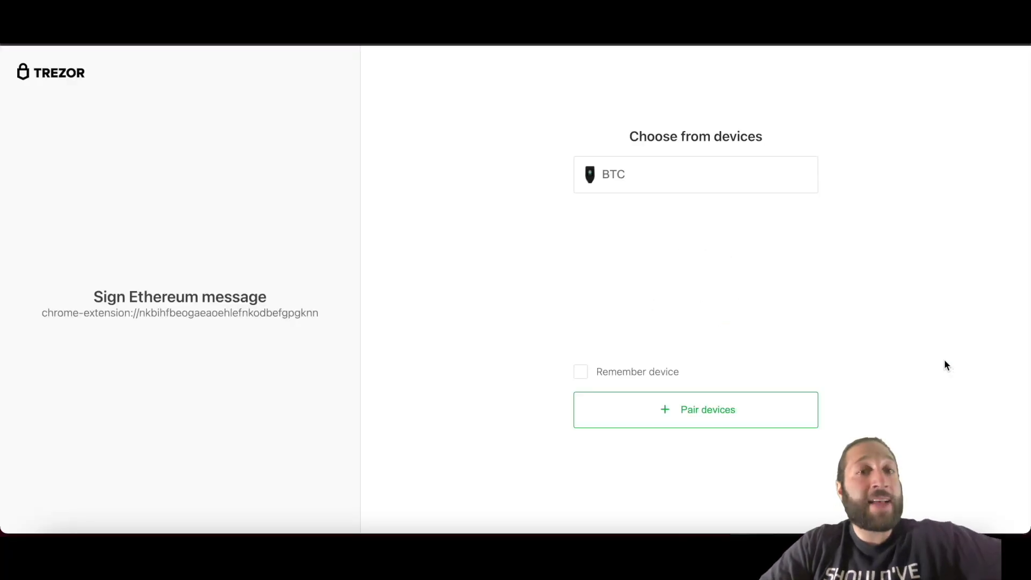
pyautogui.click(762, 186)
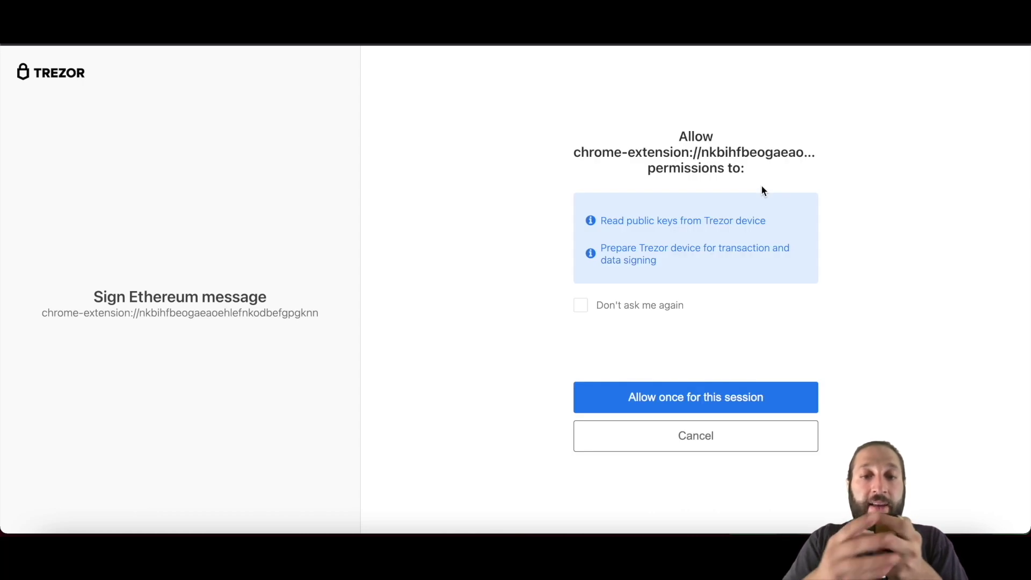
pyautogui.click(748, 397)
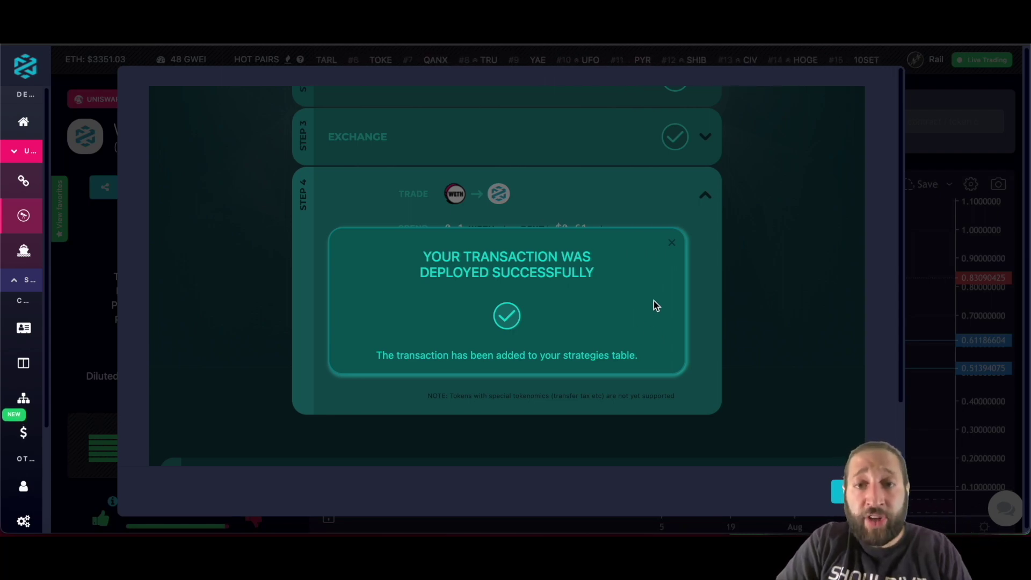
pyautogui.click(672, 243)
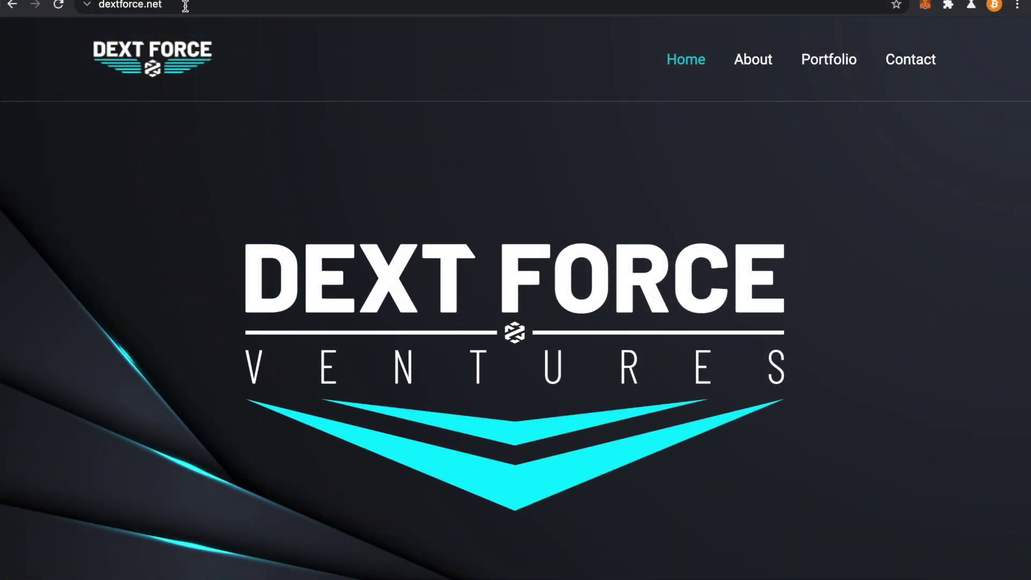
# Scroll the DEXT Force homepage past Modefi through ARTX Trading to Get In Touch
pyautogui.scroll(-3, 798, 294)
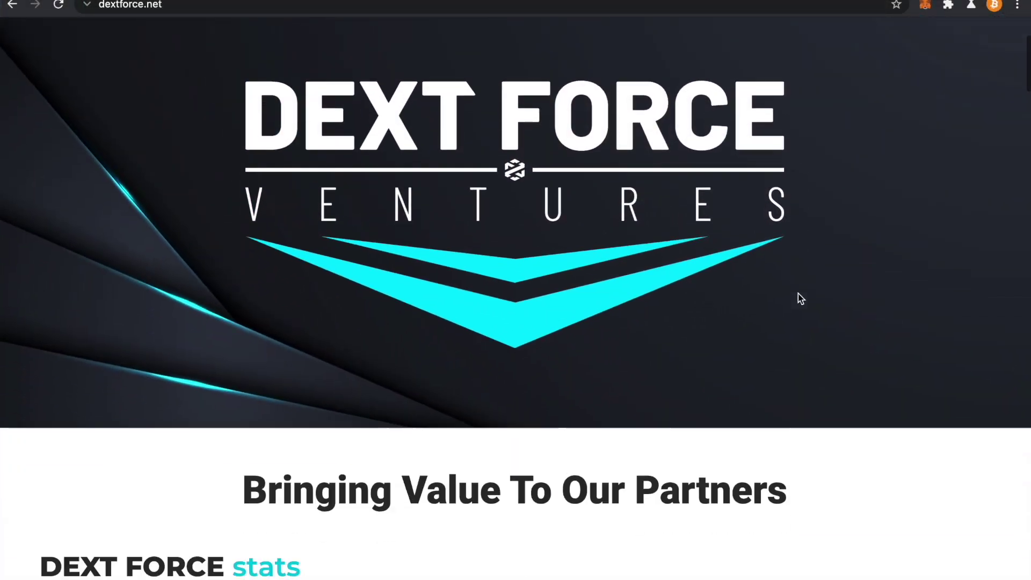
pyautogui.scroll(-6, 798, 295)
pyautogui.scroll(-3, 798, 294)
pyautogui.scroll(-5, 798, 295)
pyautogui.scroll(-1, 798, 299)
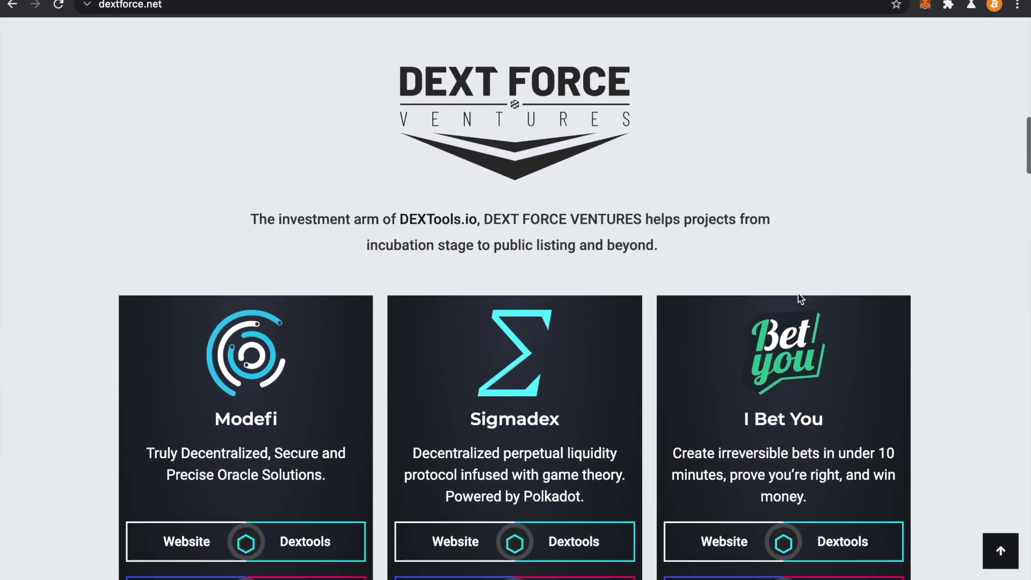
pyautogui.scroll(-1, 798, 295)
pyautogui.scroll(-2, 799, 294)
pyautogui.scroll(-1, 799, 293)
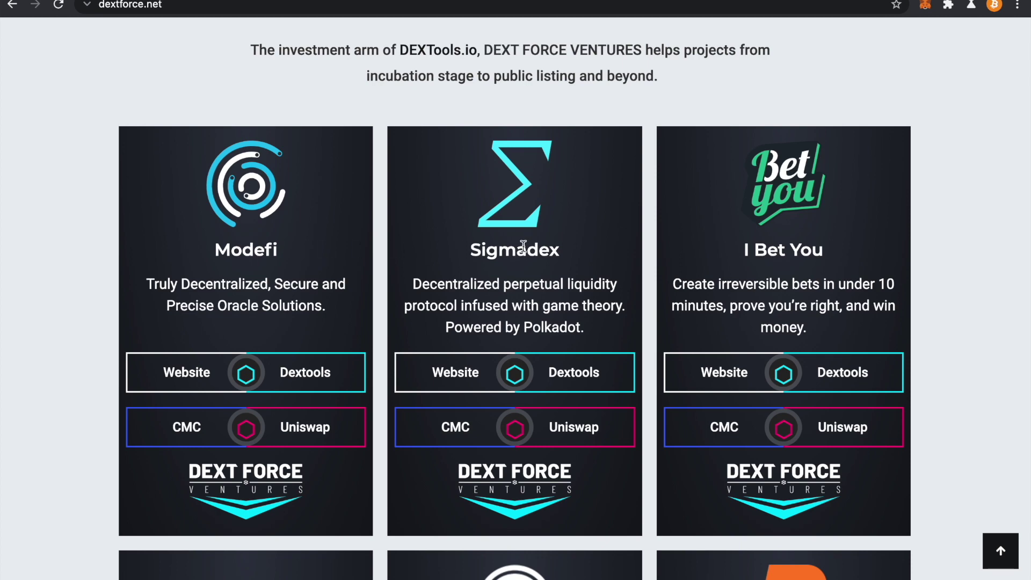
pyautogui.scroll(-2, 600, 259)
pyautogui.scroll(-4, 599, 258)
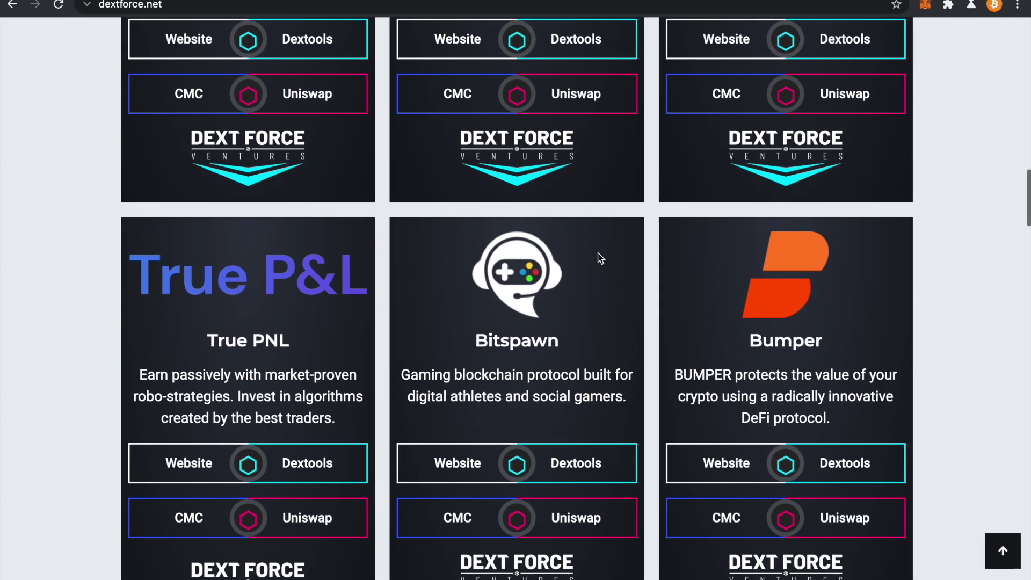
pyautogui.scroll(-3, 689, 275)
pyautogui.scroll(-2, 677, 276)
pyautogui.scroll(-1, 650, 278)
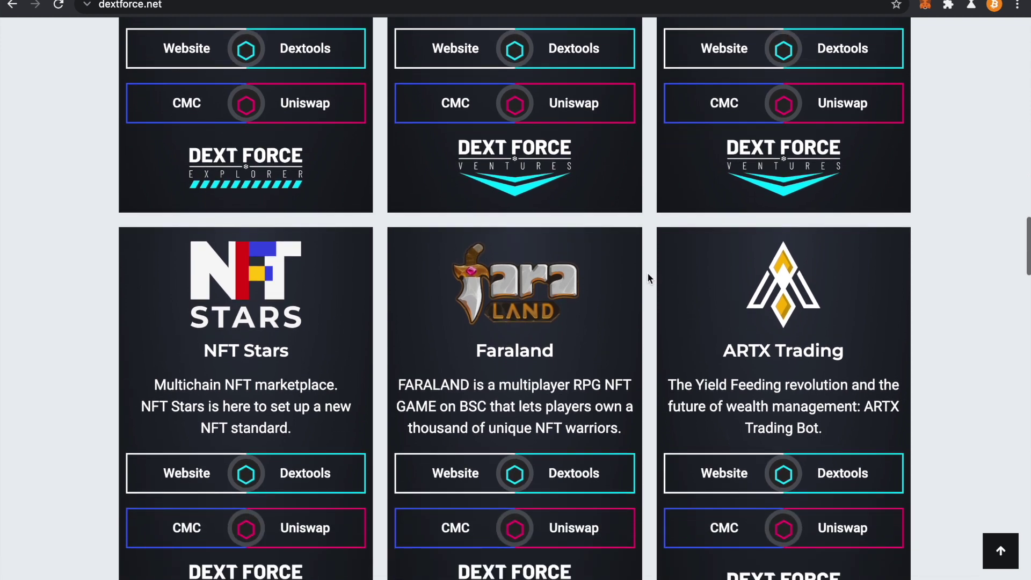
pyautogui.scroll(-1, 634, 290)
pyautogui.scroll(-2, 619, 298)
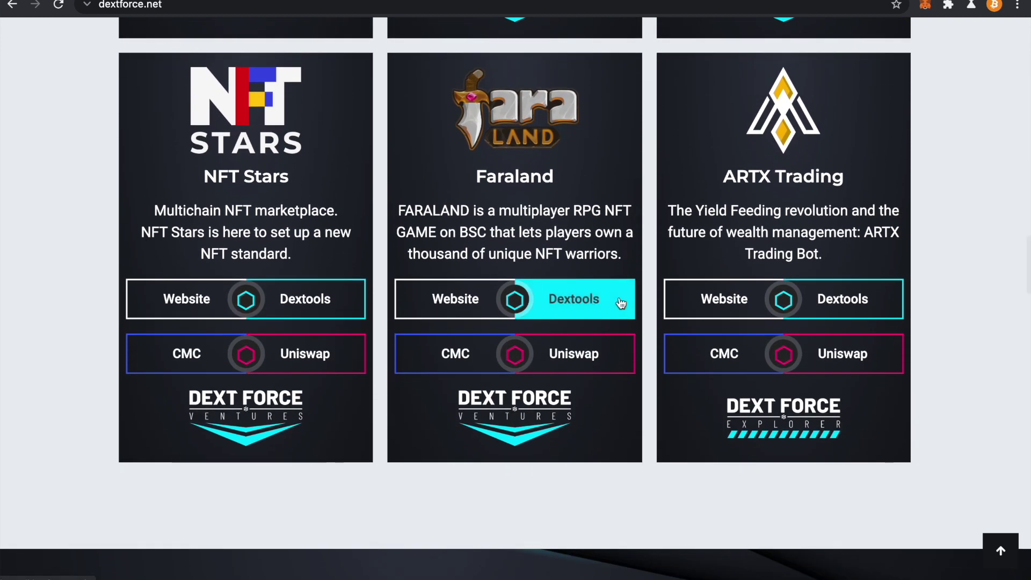
pyautogui.scroll(-1, 620, 302)
pyautogui.scroll(-1, 621, 302)
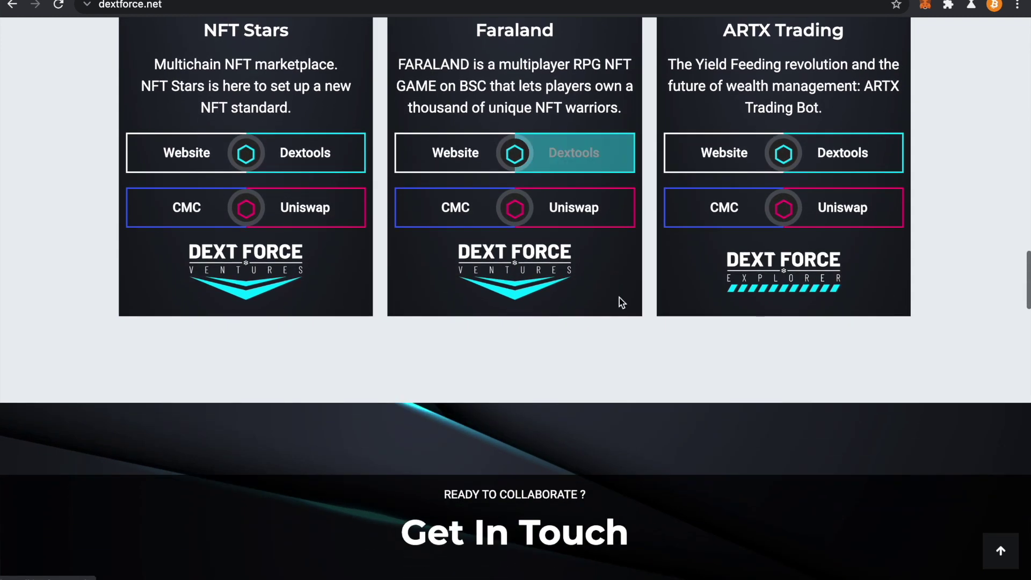
pyautogui.scroll(-3, 621, 302)
pyautogui.scroll(-2, 619, 297)
pyautogui.scroll(-1, 620, 297)
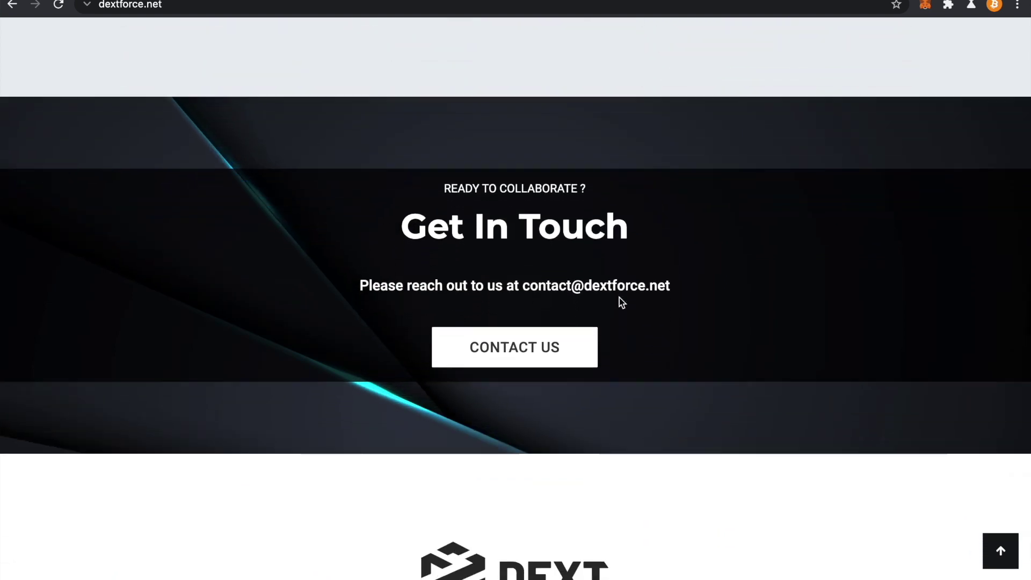
pyautogui.scroll(-1, 620, 298)
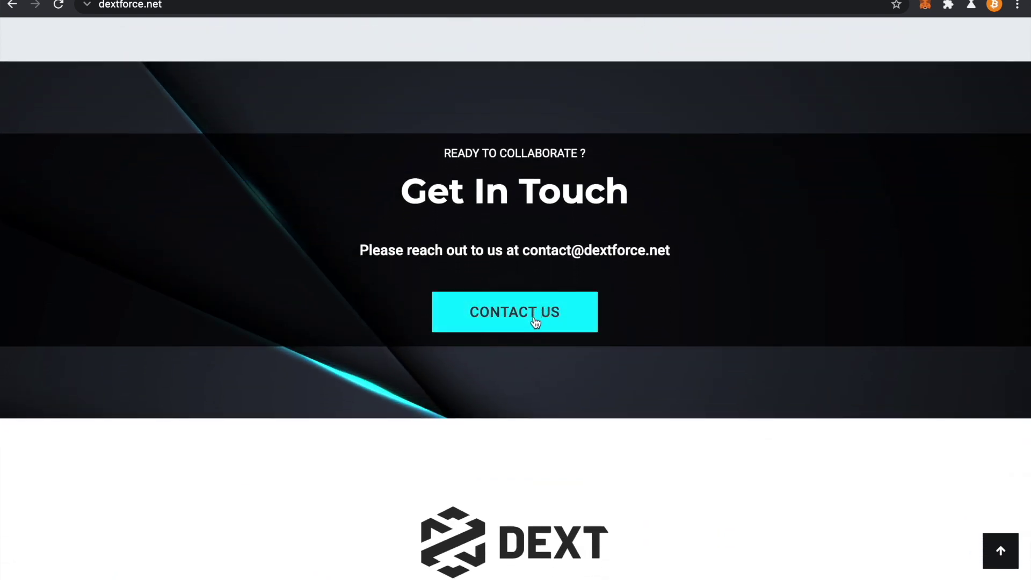
# Scroll past the DEXTools stats to the Explorer, Venture and Stealth partnership tiers
pyautogui.scroll(-1, 536, 322)
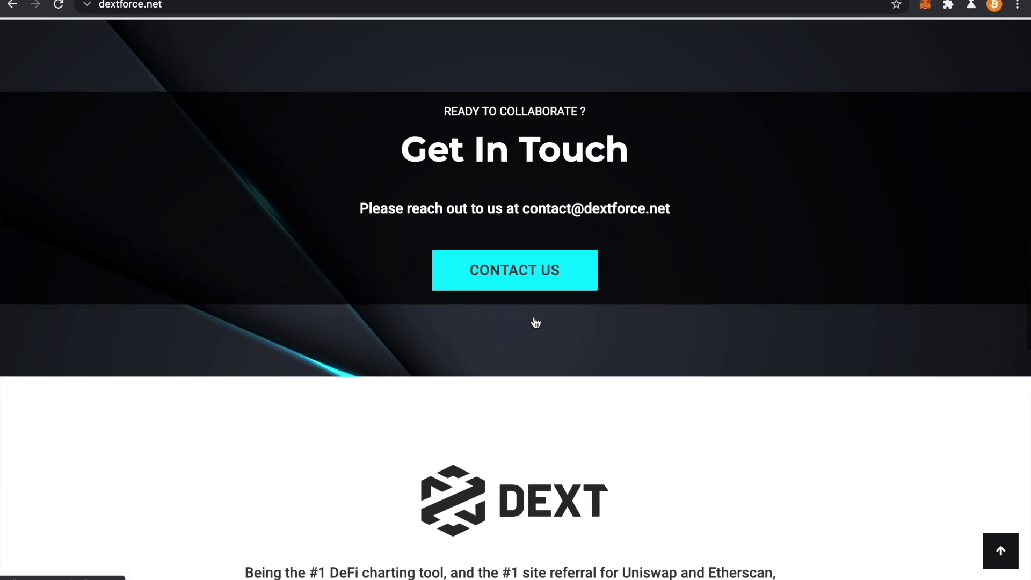
pyautogui.scroll(-4, 535, 323)
pyautogui.scroll(-2, 535, 320)
pyautogui.scroll(-4, 535, 317)
pyautogui.scroll(-2, 534, 317)
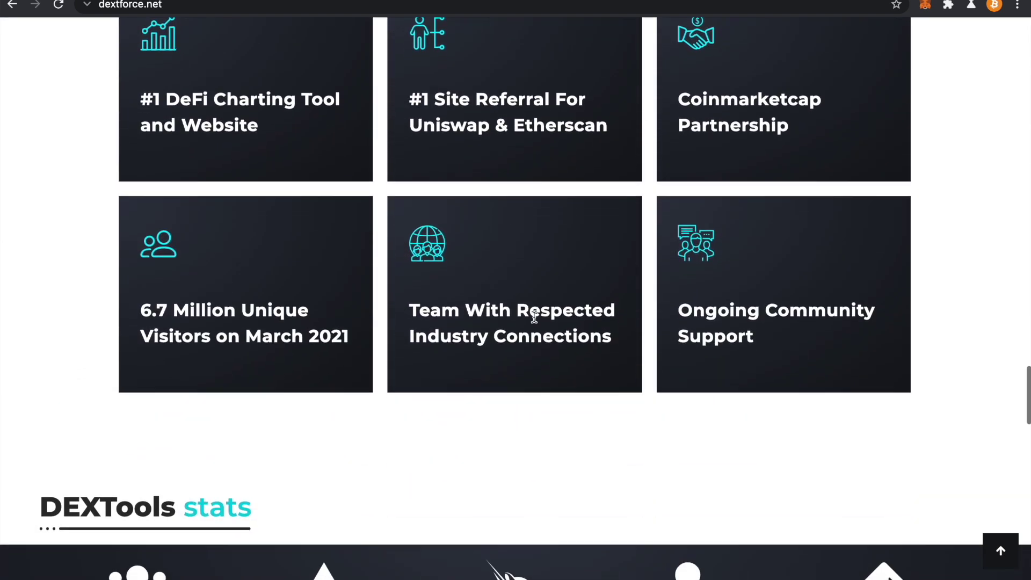
pyautogui.scroll(-3, 533, 317)
pyautogui.scroll(-3, 534, 317)
pyautogui.scroll(-3, 534, 317)
pyautogui.scroll(-1, 534, 317)
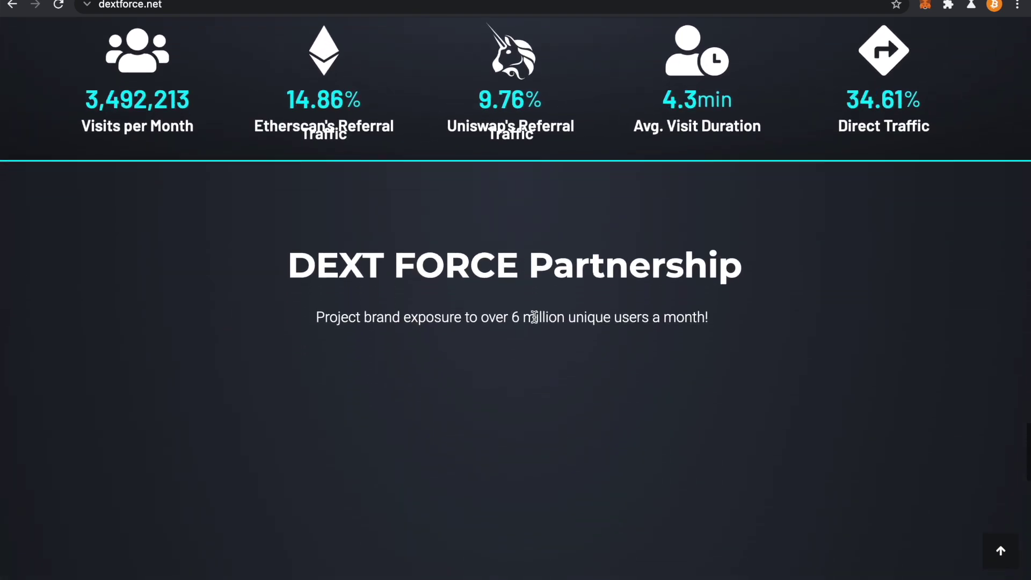
pyautogui.scroll(-3, 534, 317)
pyautogui.scroll(-2, 534, 317)
pyautogui.scroll(-1, 534, 321)
pyautogui.scroll(-1, 535, 322)
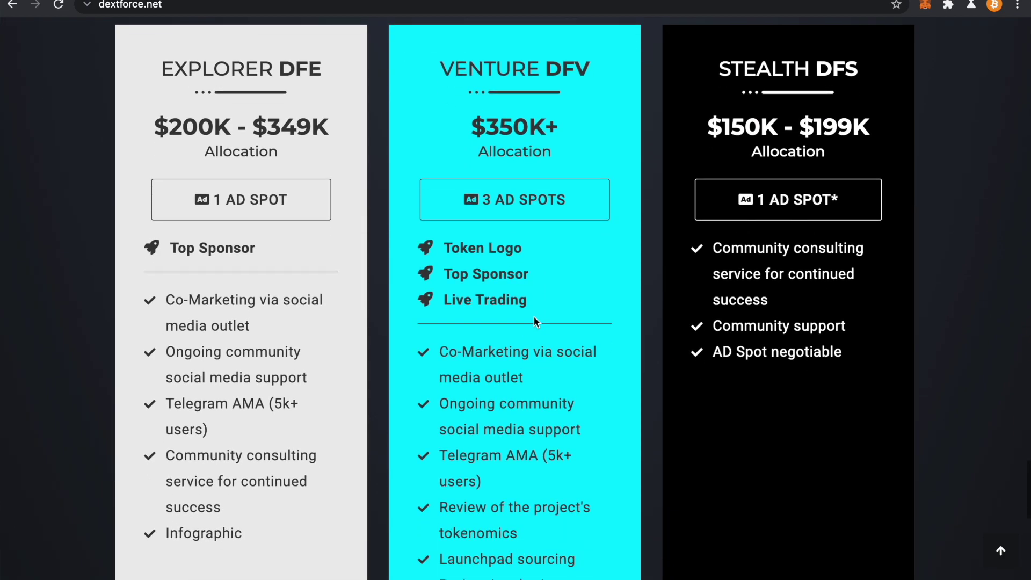